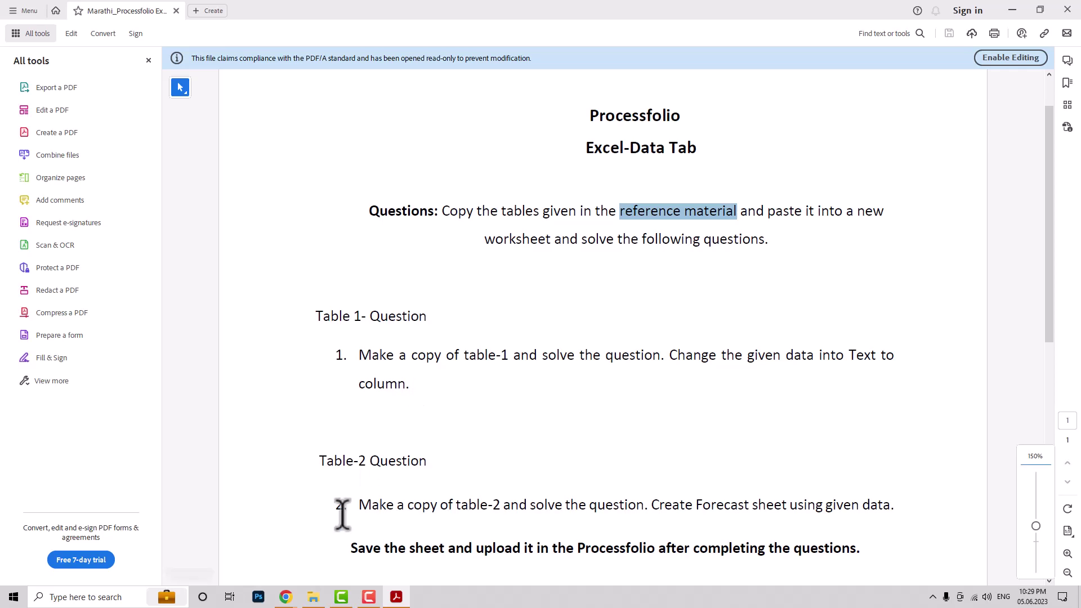
# Step: Open the workbook "Reference material for Excel-2019-Data Tab.xlsx" in Excel to show the reference tables on Sheet1
pyautogui.click(313, 596)
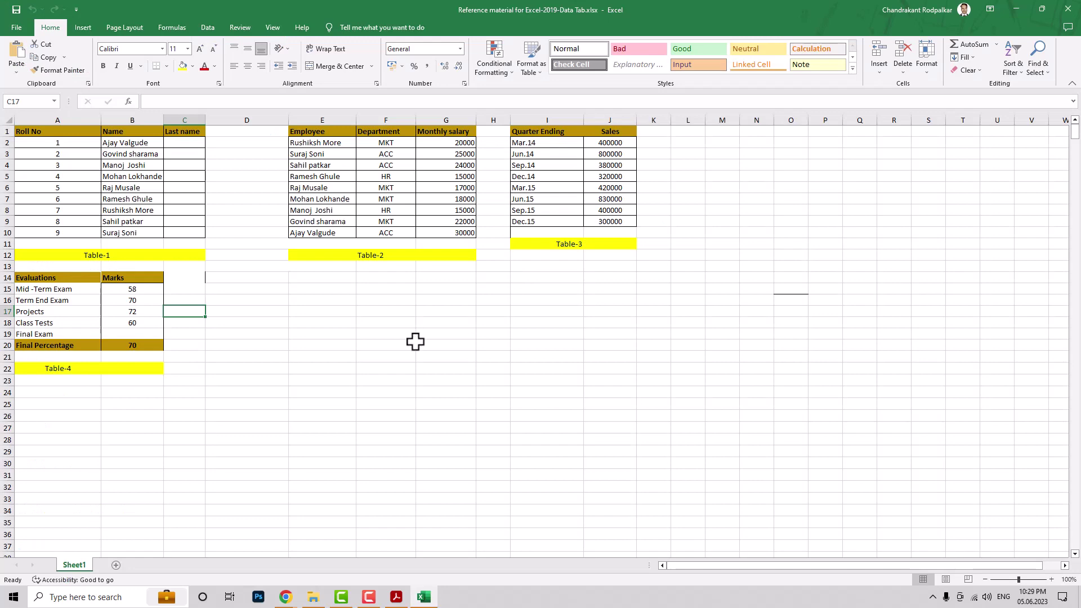
pyautogui.keyDown('ctrl'); pyautogui.scroll(2, 416, 341); pyautogui.keyUp('ctrl')
pyautogui.scroll(2, 416, 342)
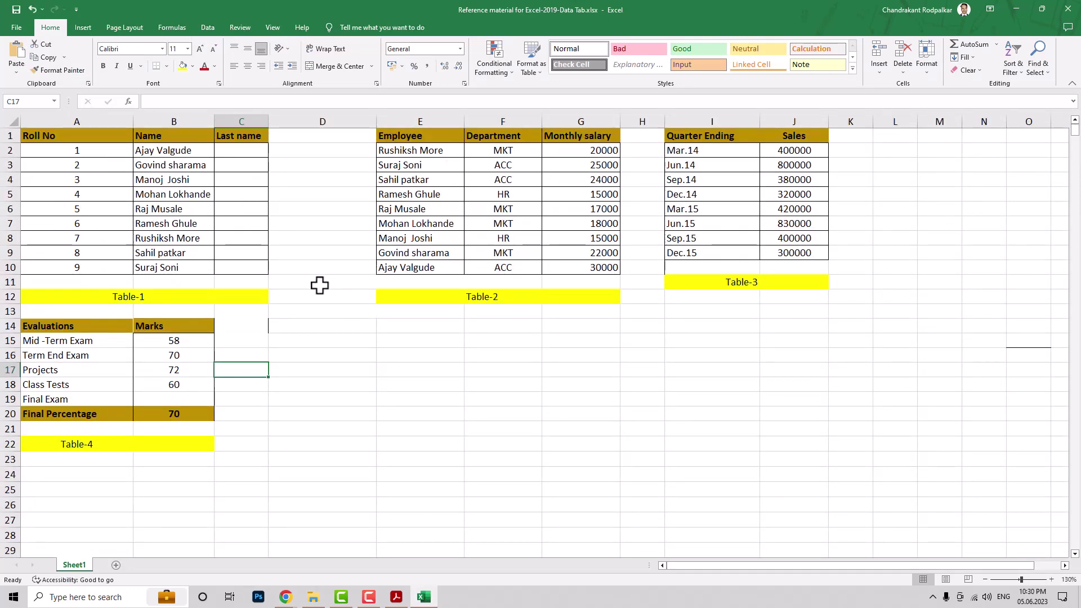
# Step: Switch to the Processfolio PDF in Acrobat and read the Table 1 question about copying table-1
pyautogui.click(396, 595)
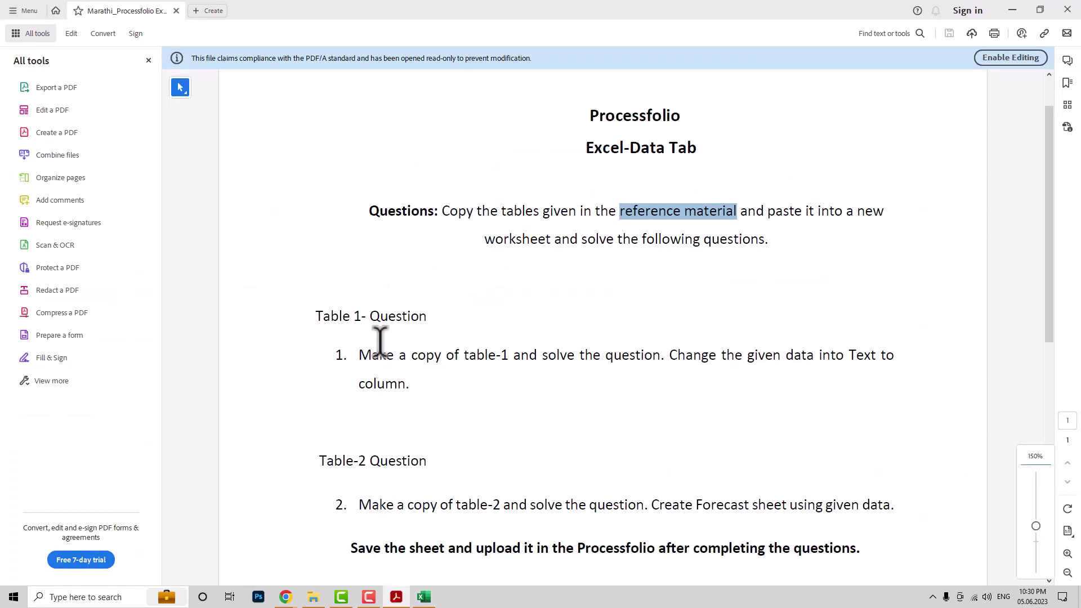
pyautogui.tripleClick(316, 314)
pyautogui.click(400, 384)
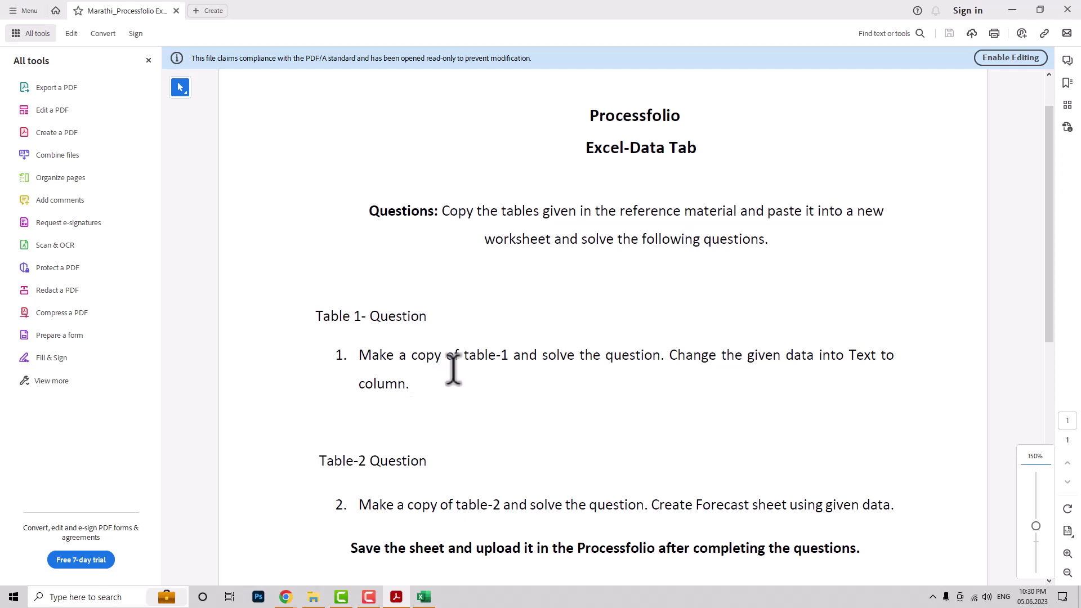
pyautogui.moveTo(464, 355); pyautogui.dragTo(504, 355)
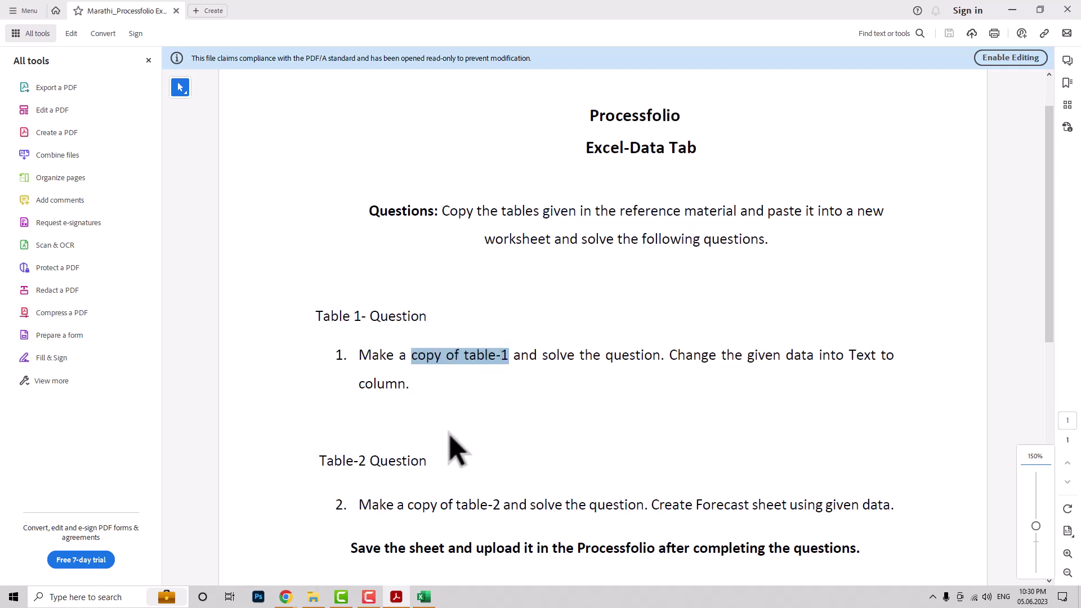
# Step: In Excel, copy Table-1 (A1:C10) from Sheet1 and paste it into a new worksheet starting at cell A4
pyautogui.click(423, 596)
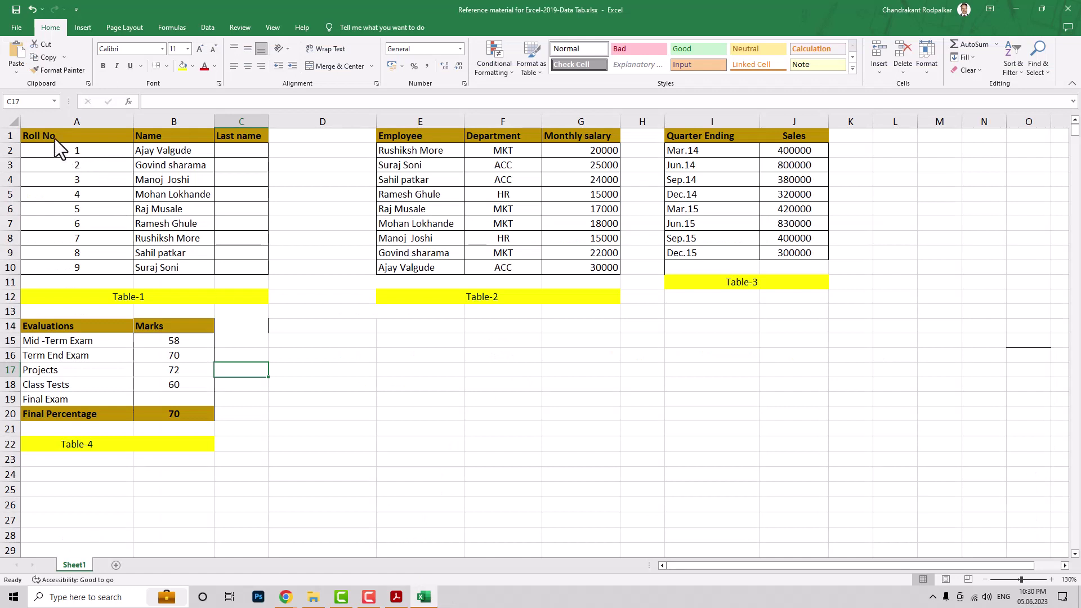
pyautogui.moveTo(55, 139); pyautogui.dragTo(248, 266)
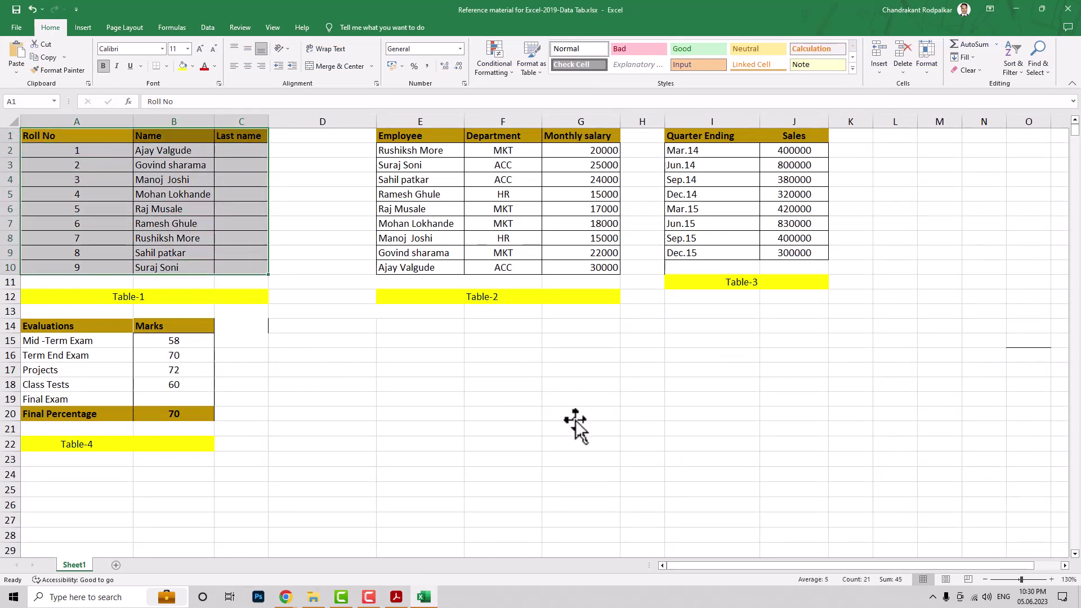
pyautogui.hotkey('ctrl', 'c')
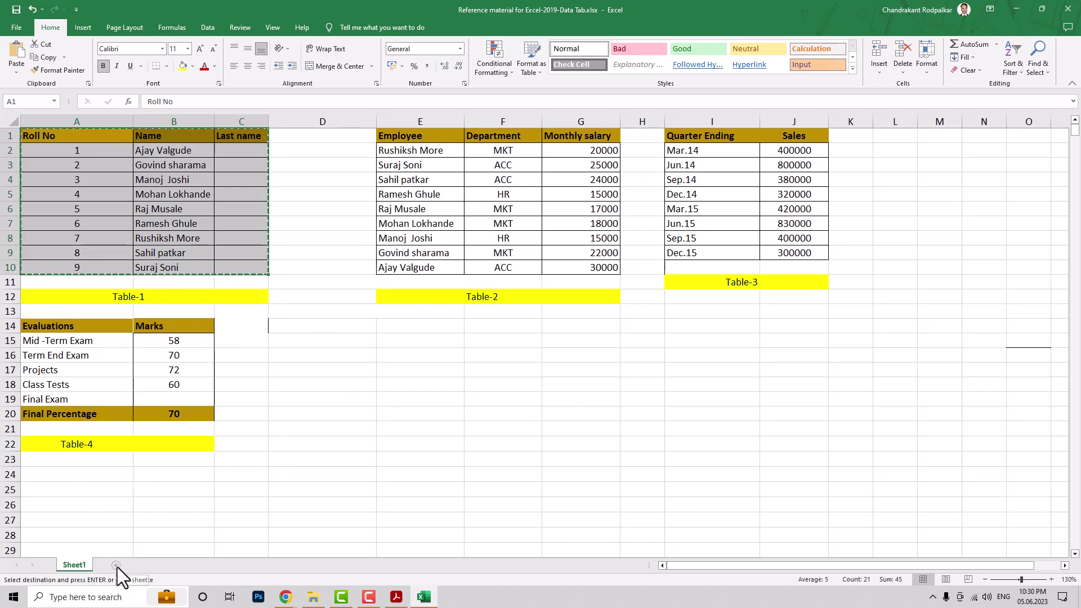
pyautogui.click(116, 565)
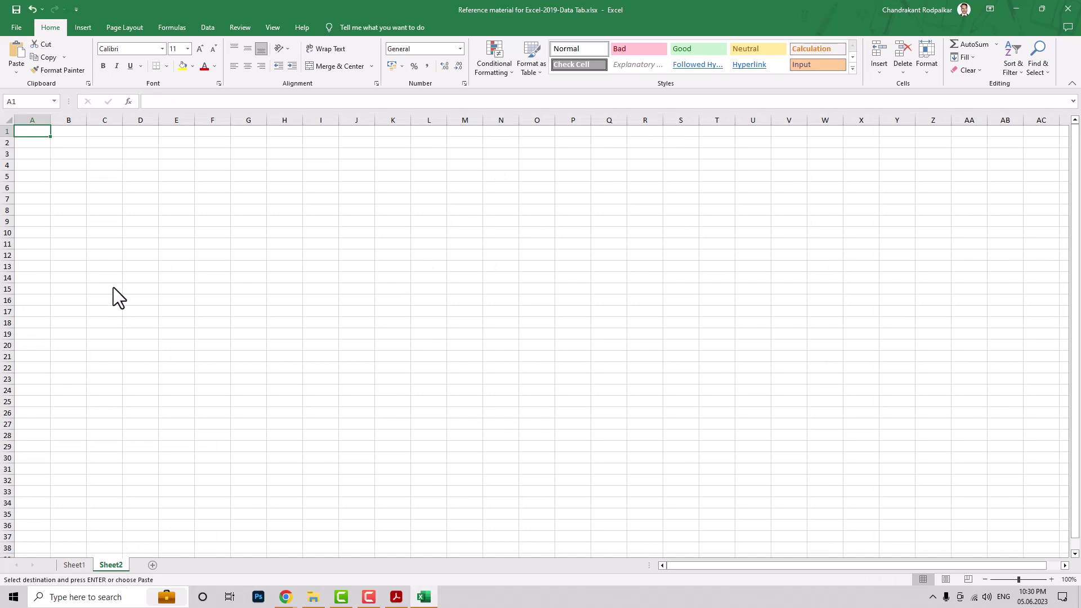
pyautogui.scroll(7, 113, 287)
pyautogui.click(72, 219)
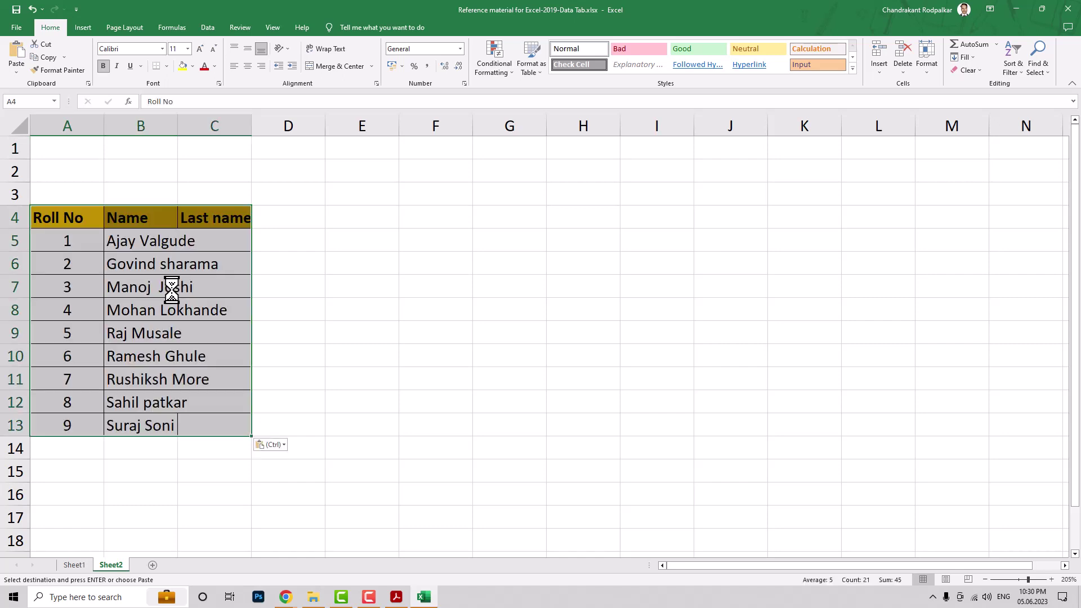
# Step: Widen the Name and Last name columns of the pasted table so that their contents fit
pyautogui.click(172, 306)
pyautogui.moveTo(178, 124); pyautogui.dragTo(278, 125)
pyautogui.moveTo(355, 124); pyautogui.dragTo(410, 128)
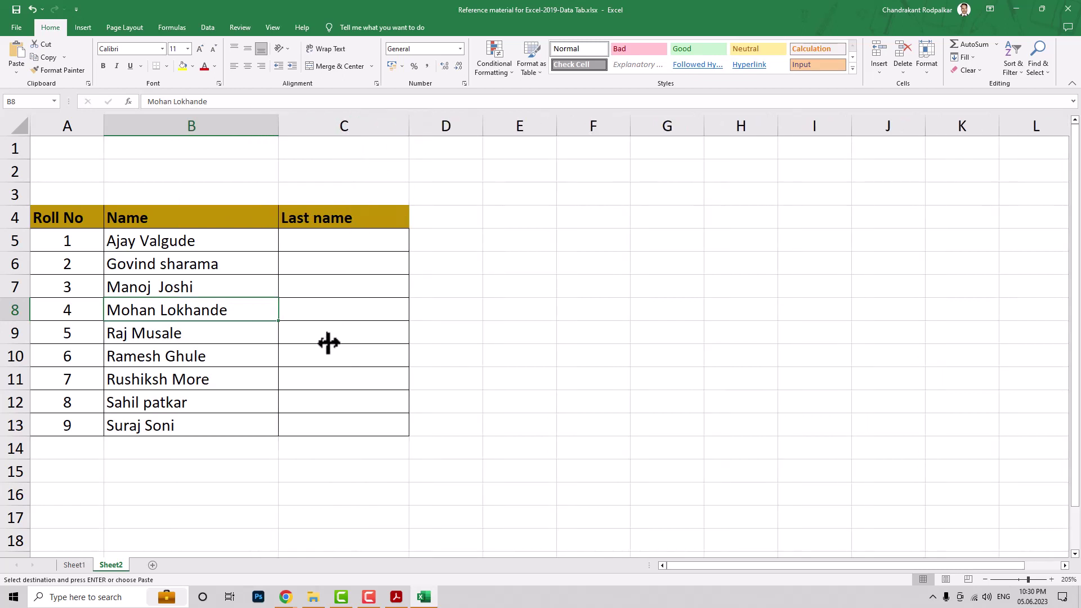
# Step: Check the Text to column instruction of the Table 1 question in the PDF and return to the Excel workbook
pyautogui.click(396, 596)
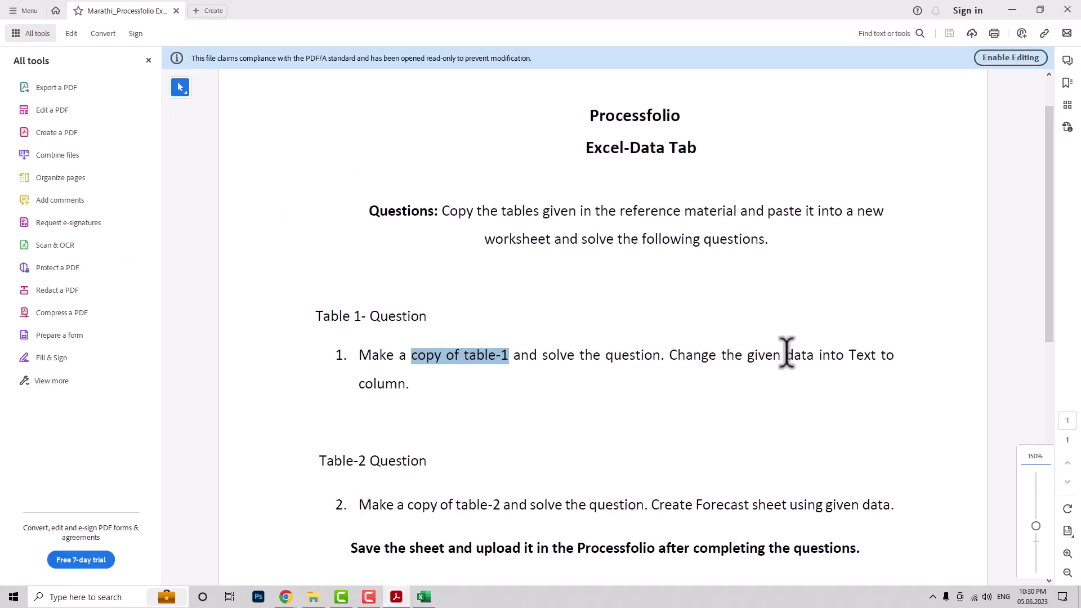
pyautogui.moveTo(786, 354); pyautogui.dragTo(406, 383)
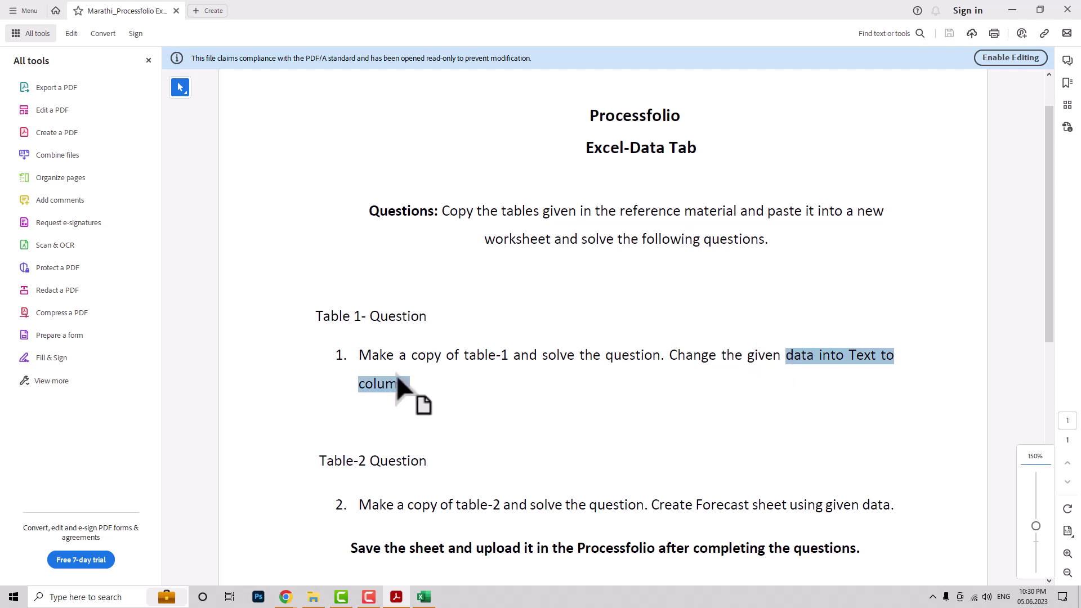
pyautogui.hotkey('alt', 'Tab')
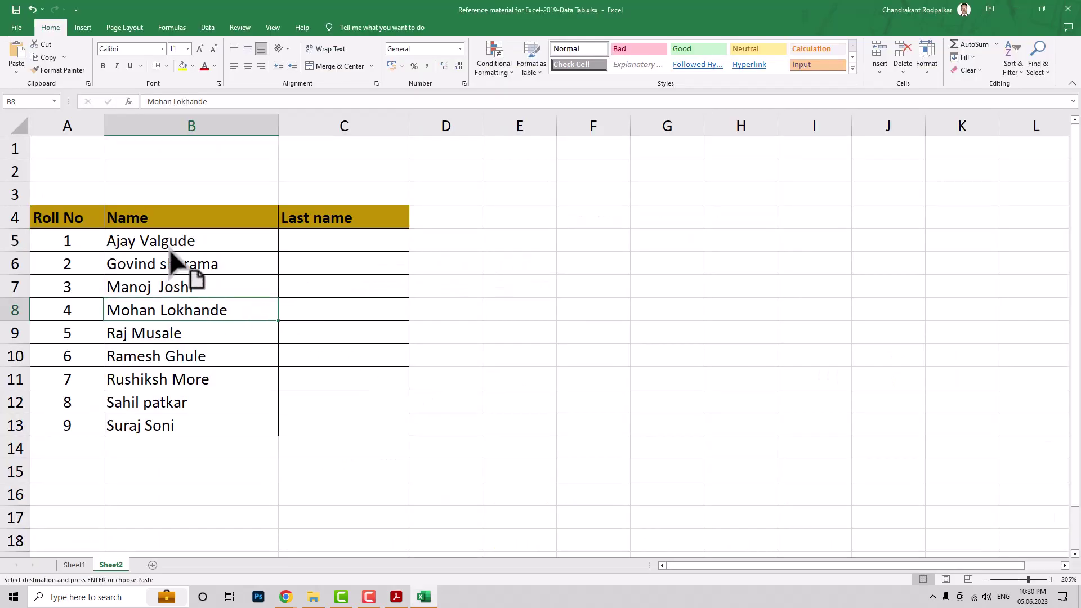
# Step: Split the full names in B5:B13 with Text to Columns, delimited by Space instead of Tab, replacing the existing data
pyautogui.moveTo(167, 242); pyautogui.dragTo(181, 421)
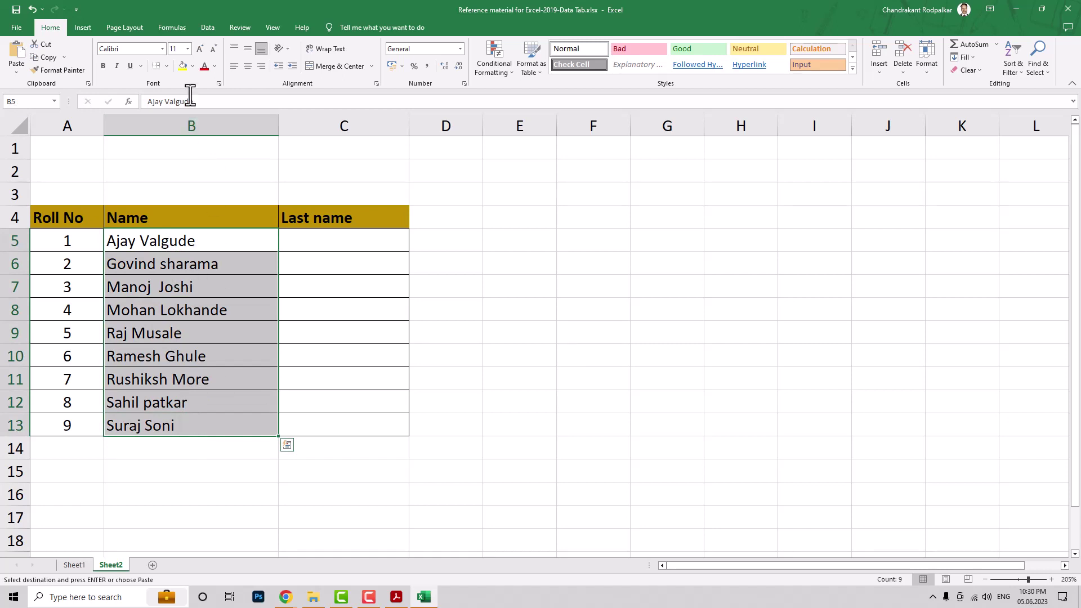
pyautogui.click(208, 28)
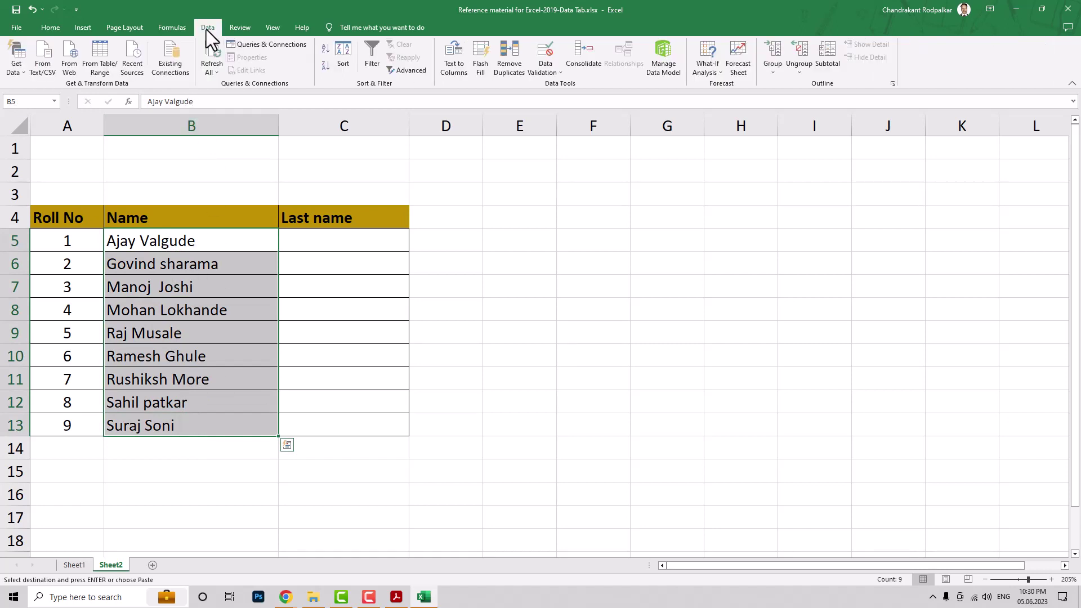
pyautogui.click(451, 58)
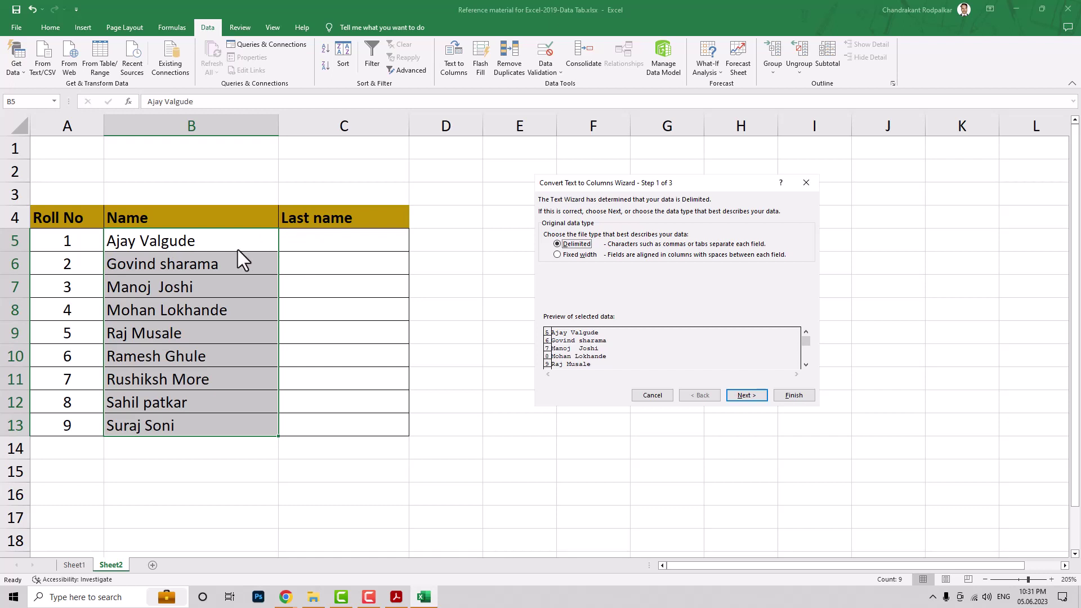
pyautogui.click(746, 396)
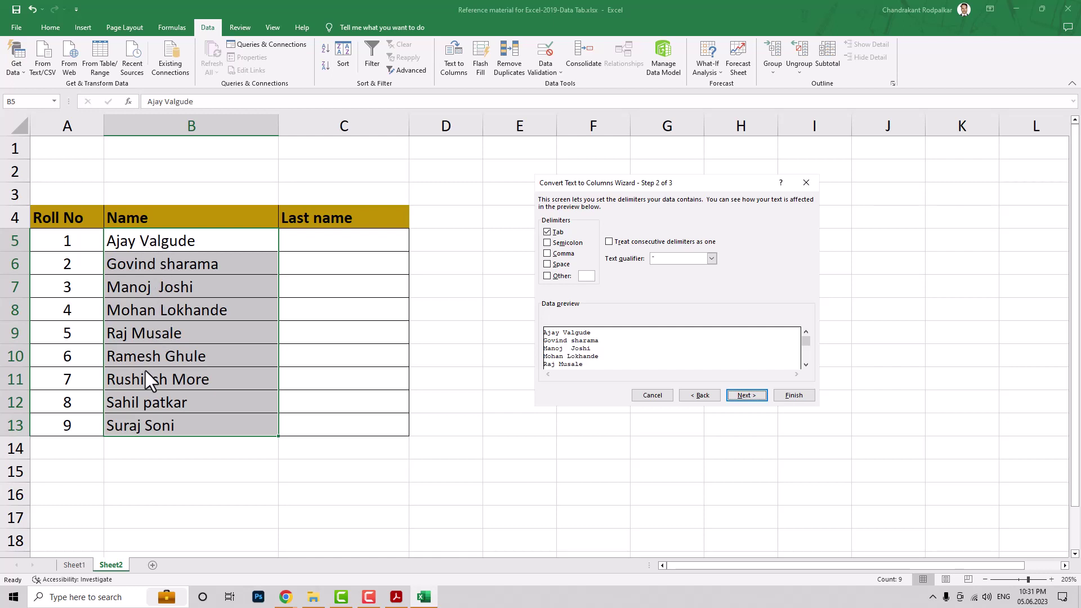
pyautogui.click(549, 232)
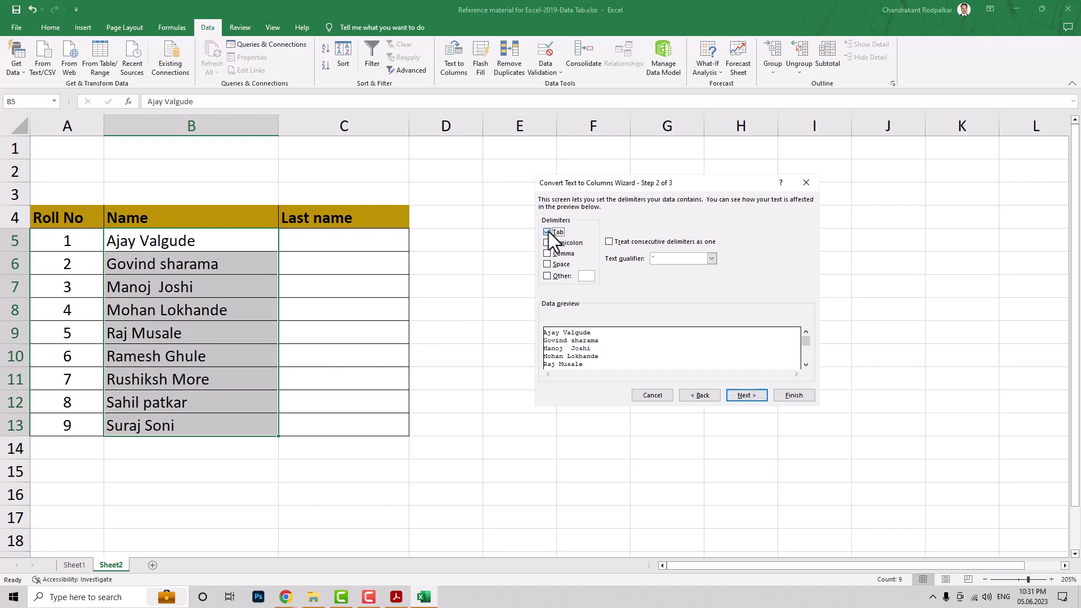
pyautogui.click(548, 264)
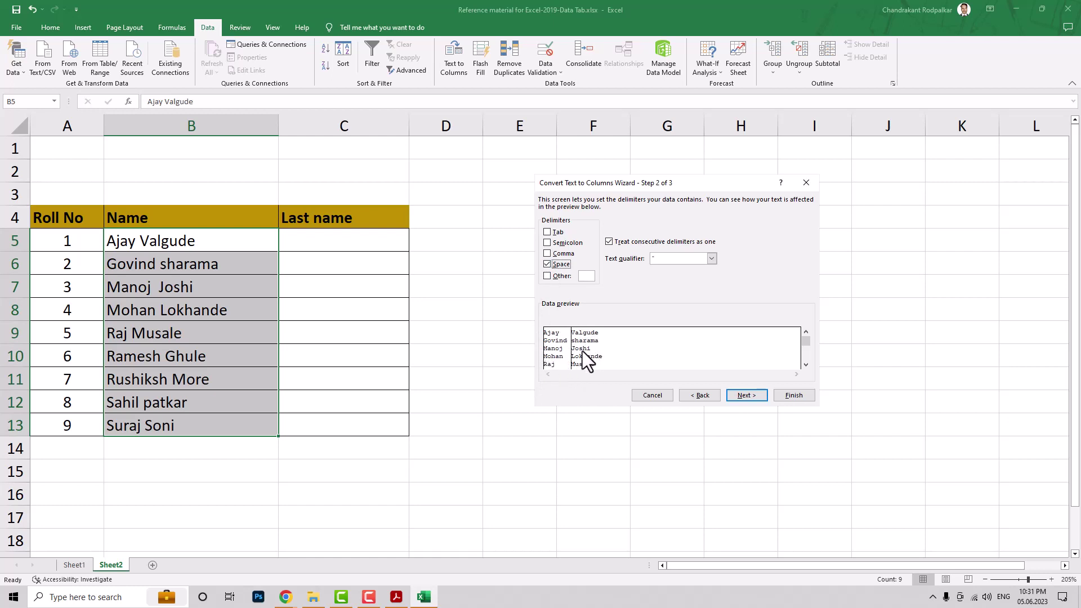
pyautogui.click(744, 394)
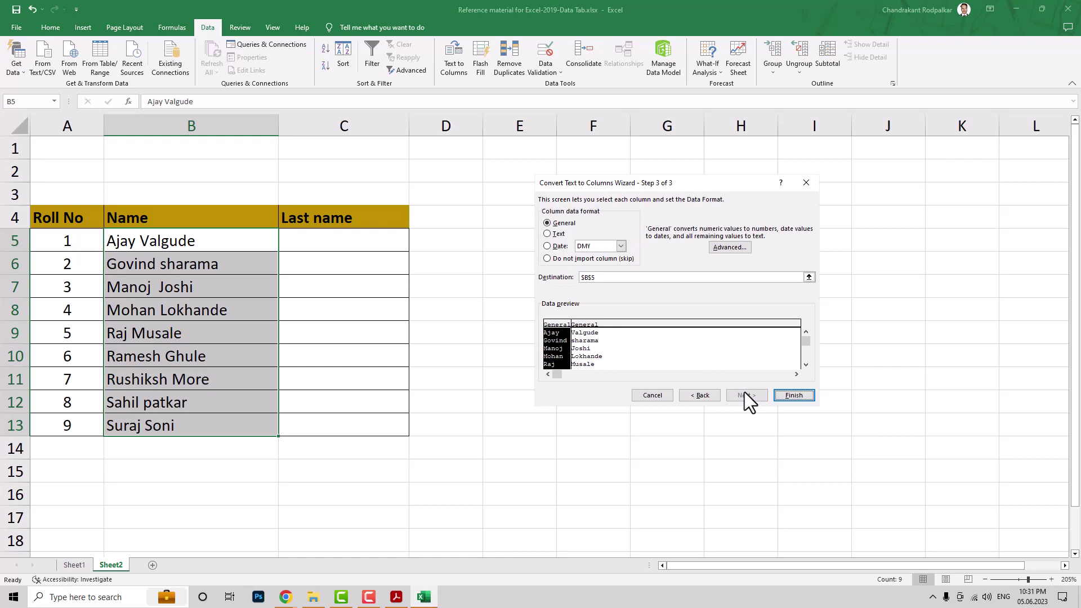
pyautogui.click(795, 395)
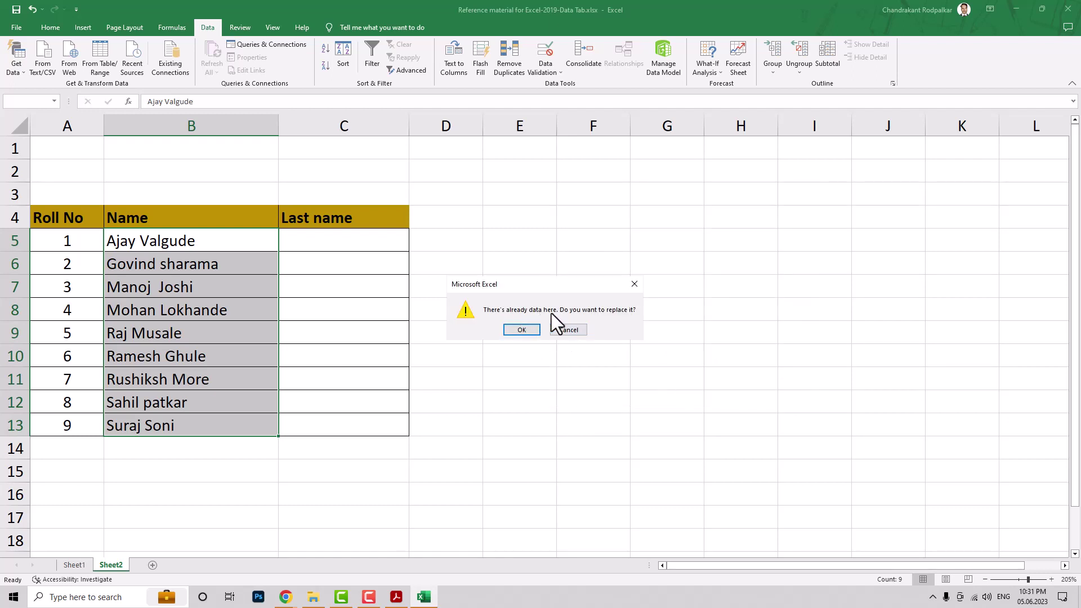
pyautogui.click(523, 329)
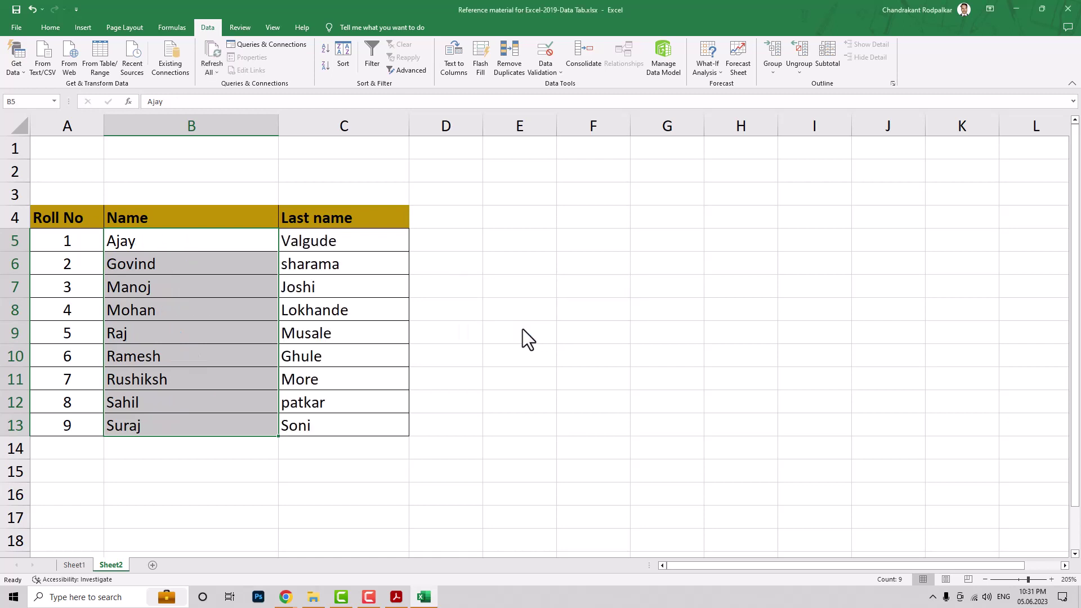
pyautogui.click(336, 371)
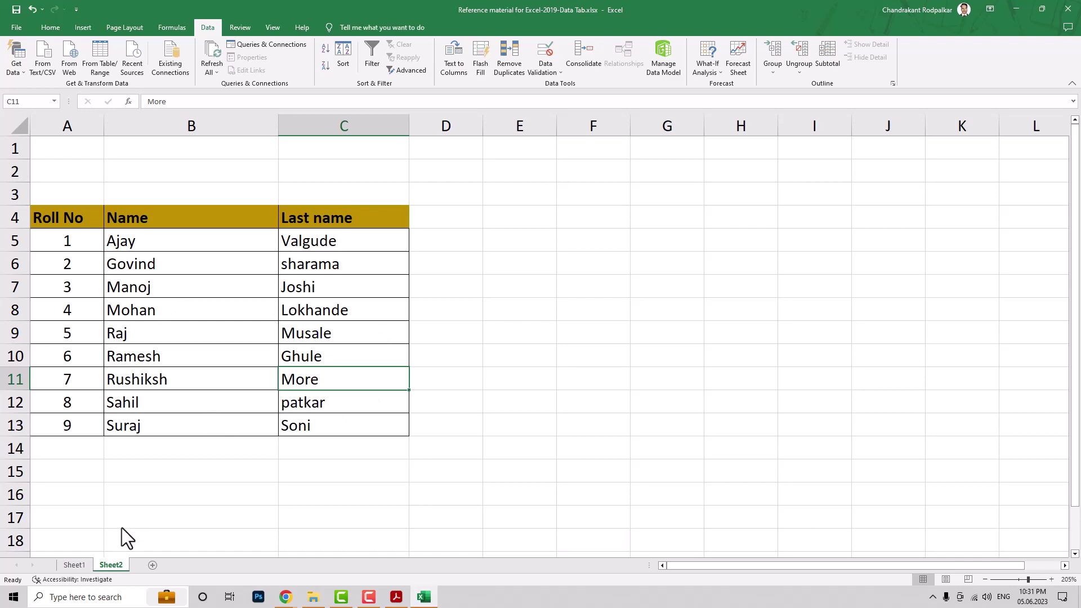
# Step: Return to Sheet1, then read the Table-2 question about the Forecast sheet in the Processfolio PDF
pyautogui.click(78, 565)
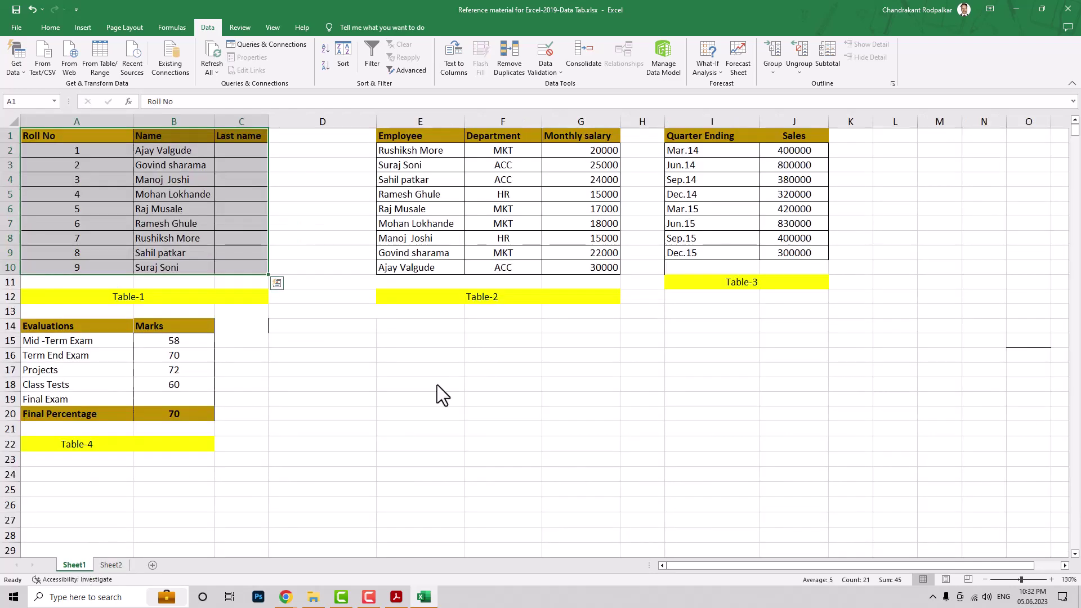
pyautogui.click(396, 596)
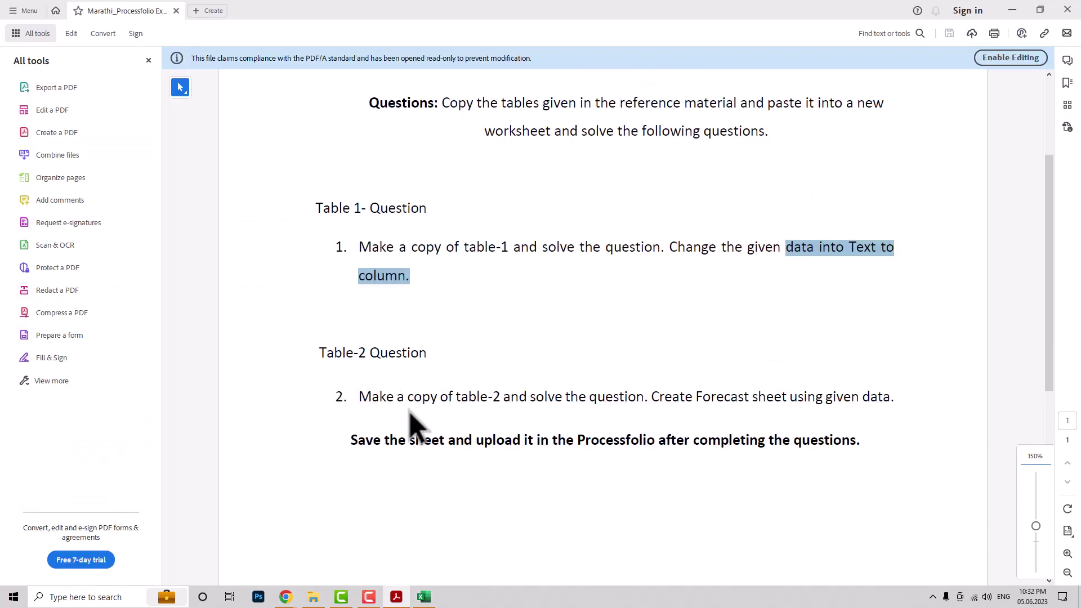
pyautogui.moveTo(319, 353); pyautogui.dragTo(491, 337)
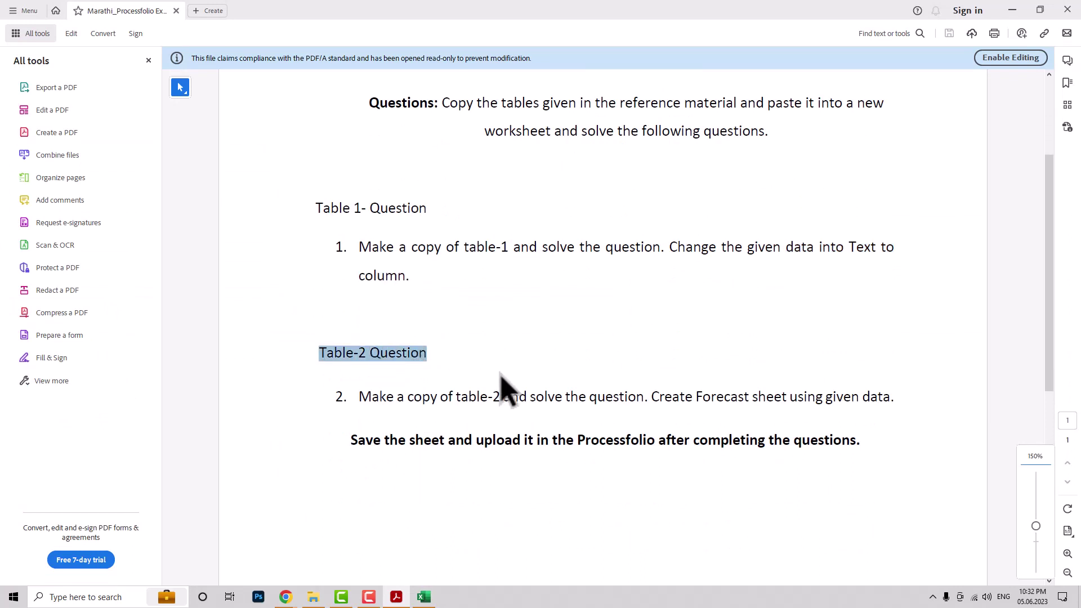
pyautogui.scroll(-1, 496, 383)
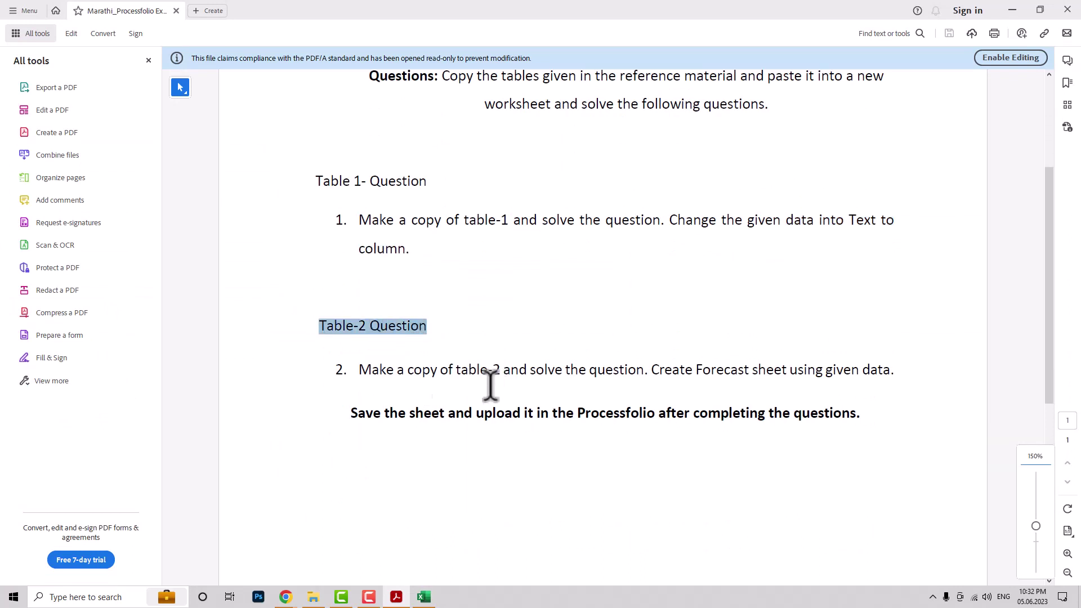
pyautogui.click(409, 370)
pyautogui.moveTo(409, 370); pyautogui.dragTo(532, 370)
pyautogui.moveTo(696, 369); pyautogui.dragTo(835, 369)
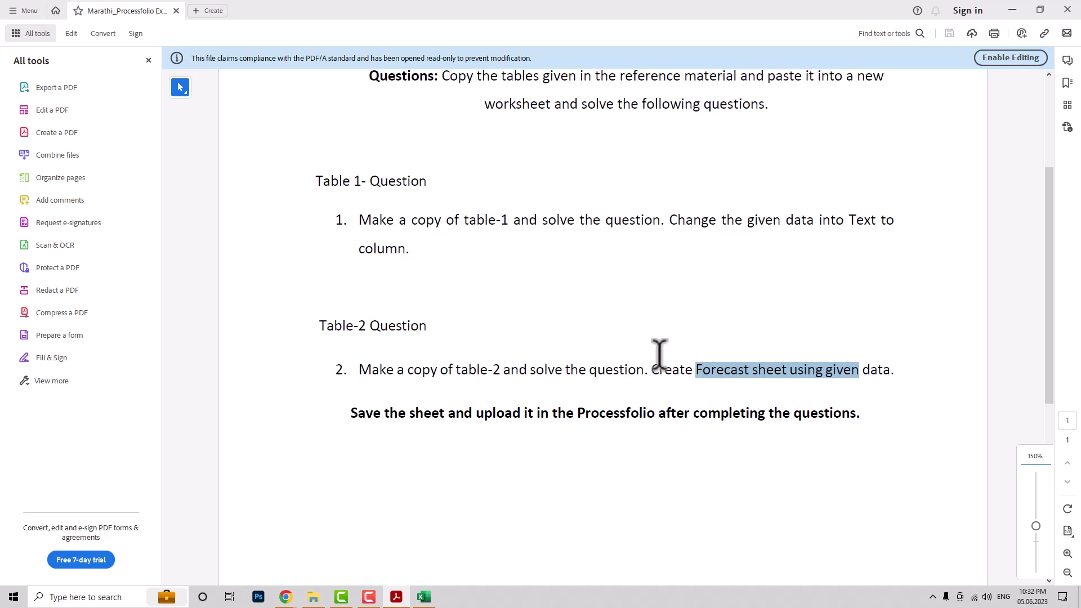
# Step: Return to the Excel workbook and copy Table-2, range E1:G10, from Sheet1
pyautogui.hotkey('alt', 'Tab')
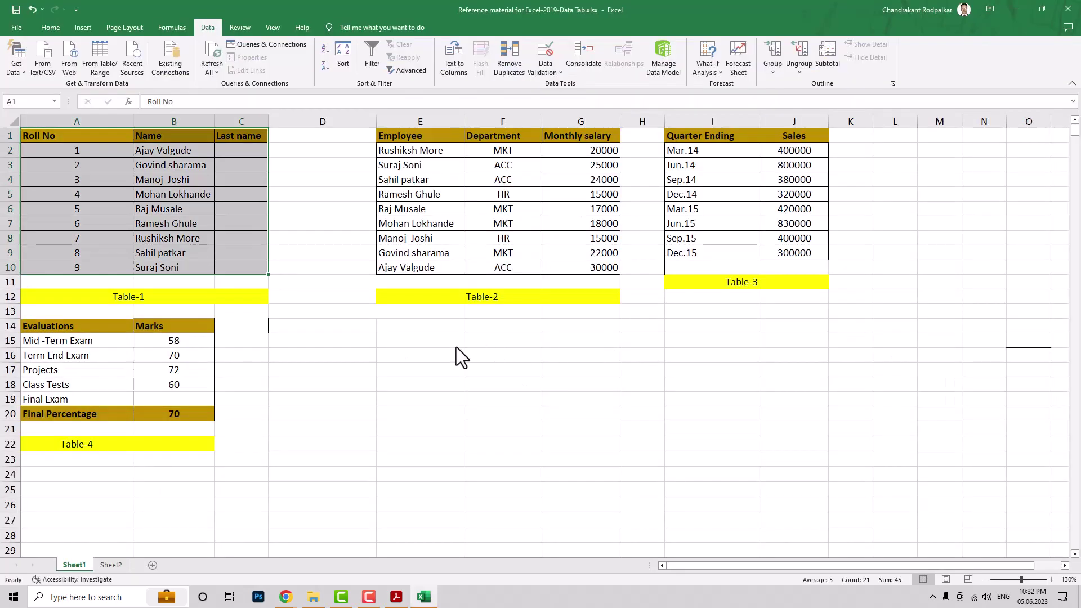
pyautogui.click(306, 365)
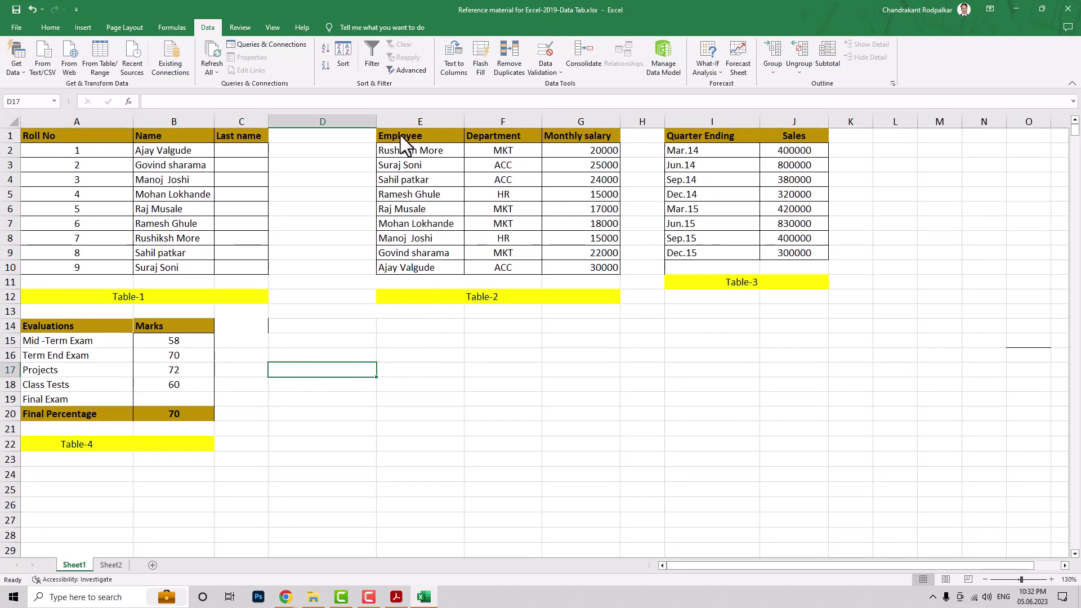
pyautogui.moveTo(400, 135); pyautogui.dragTo(606, 265)
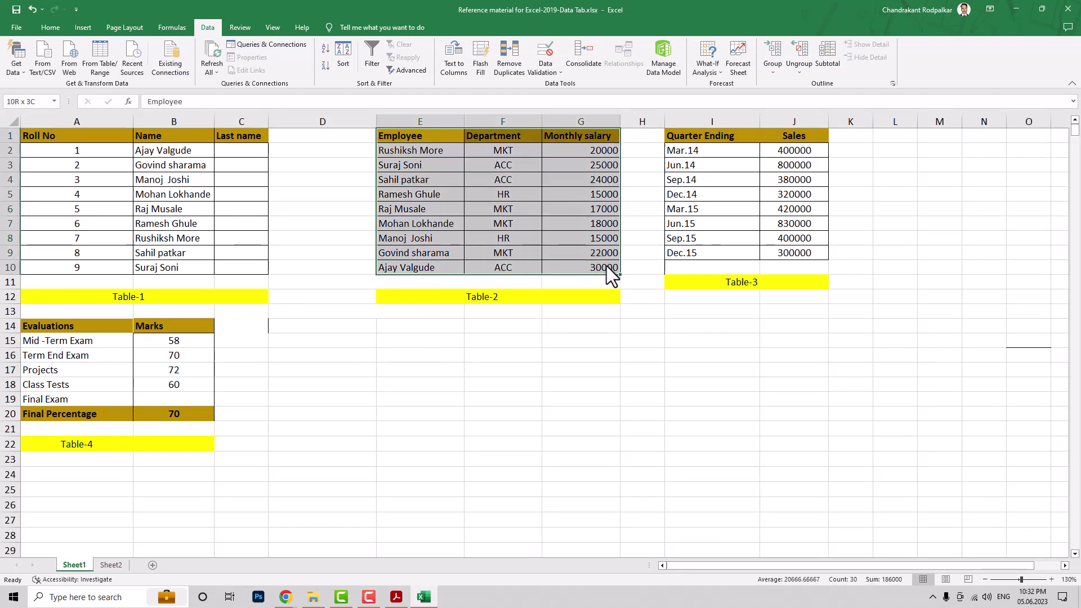
pyautogui.hotkey('alt', 'Tab')
pyautogui.hotkey('alt', 'Tab')
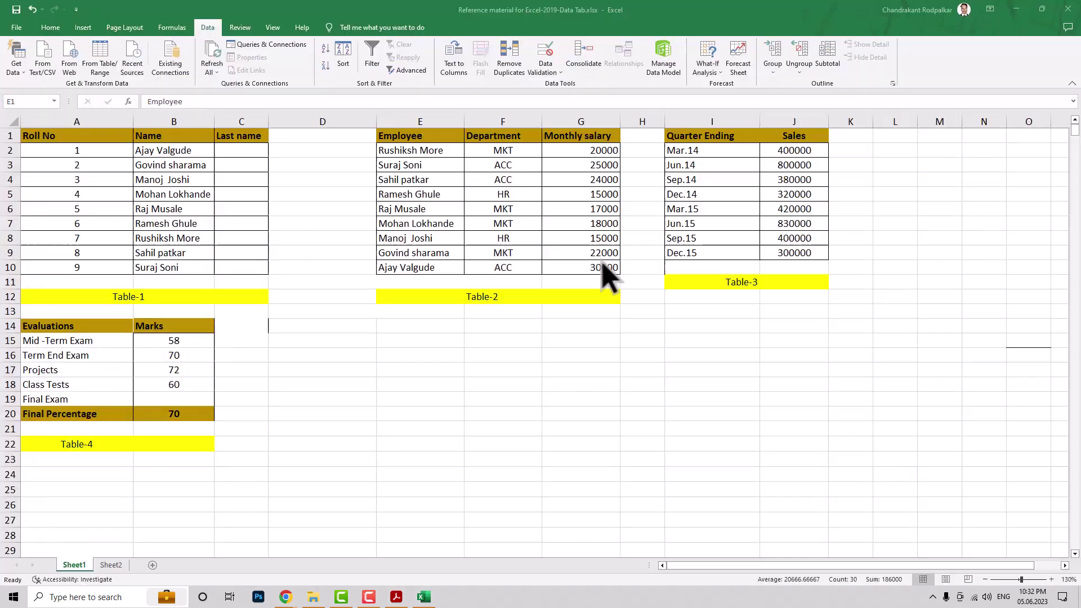
pyautogui.hotkey('ctrl', 'c')
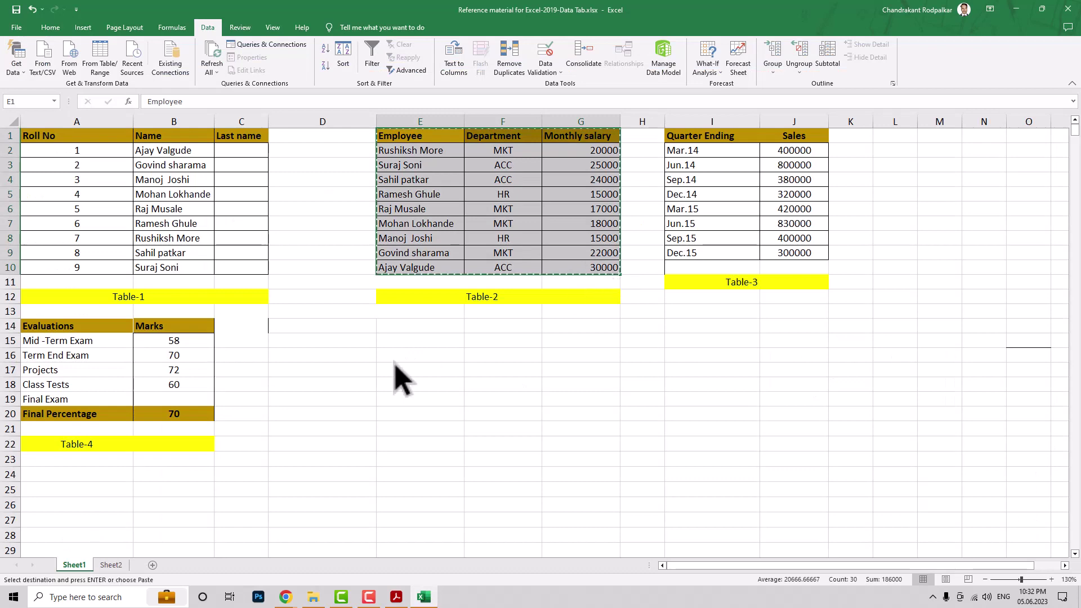
# Step: Add a new worksheet and paste the copied Table-2 at cell A5
pyautogui.click(152, 564)
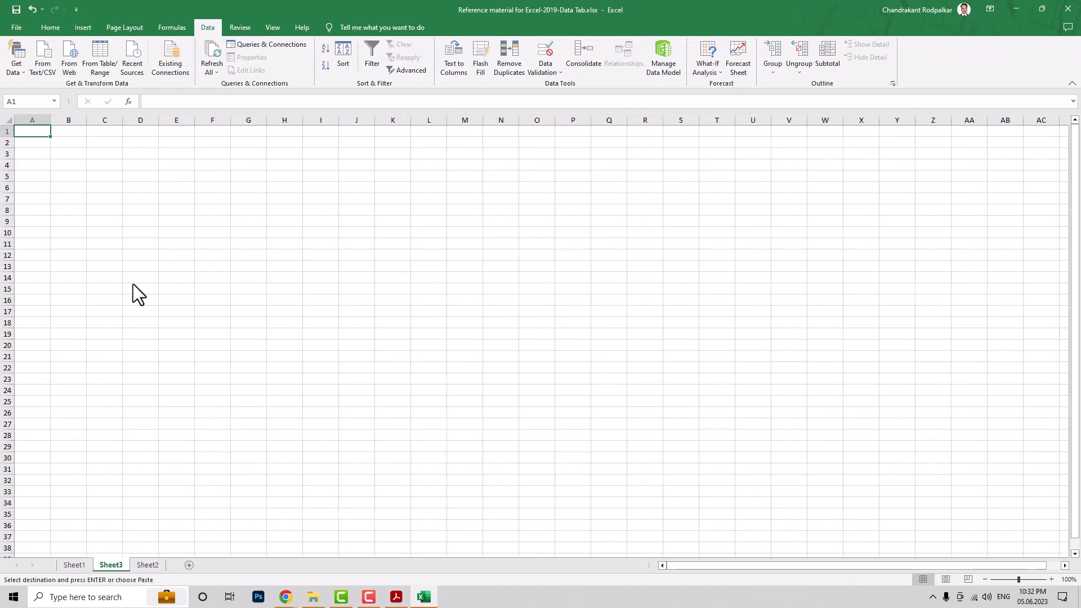
pyautogui.scroll(6, 86, 239)
pyautogui.click(79, 229)
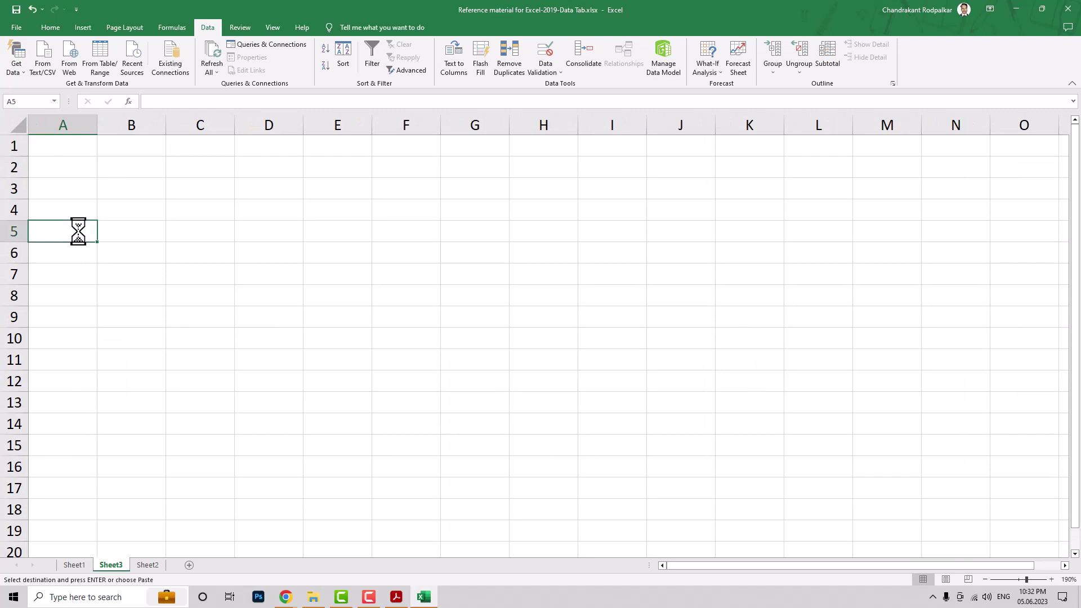
pyautogui.hotkey('ctrl', 'v')
# Step: Widen the Employee, Department and Monthly salary columns of the pasted table so that their contents fit
pyautogui.moveTo(167, 125); pyautogui.dragTo(211, 126)
pyautogui.moveTo(279, 126); pyautogui.dragTo(314, 127)
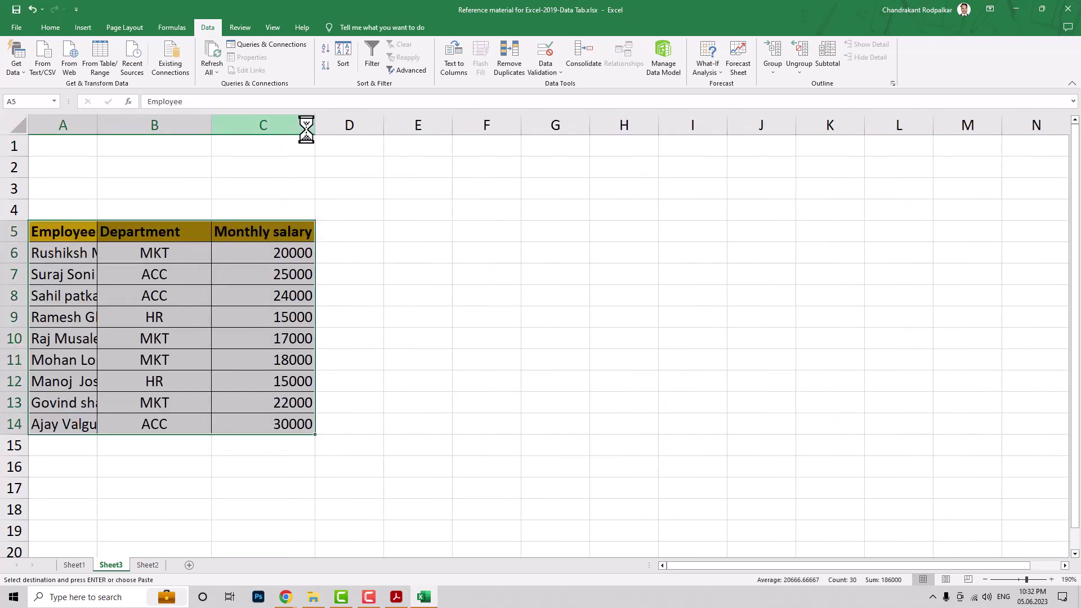
pyautogui.click(258, 302)
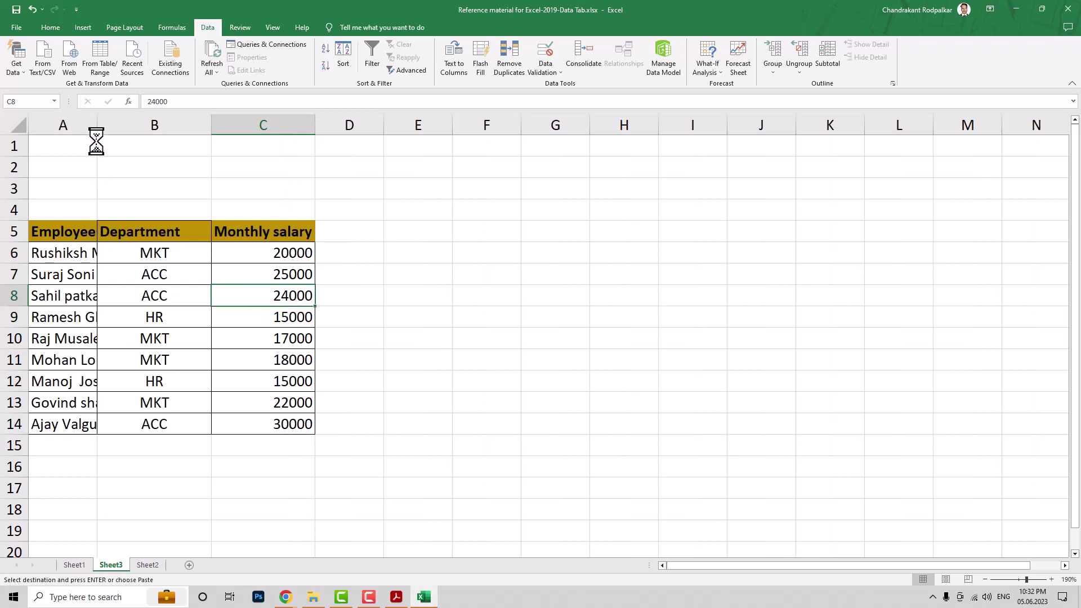
pyautogui.moveTo(98, 126); pyautogui.dragTo(172, 134)
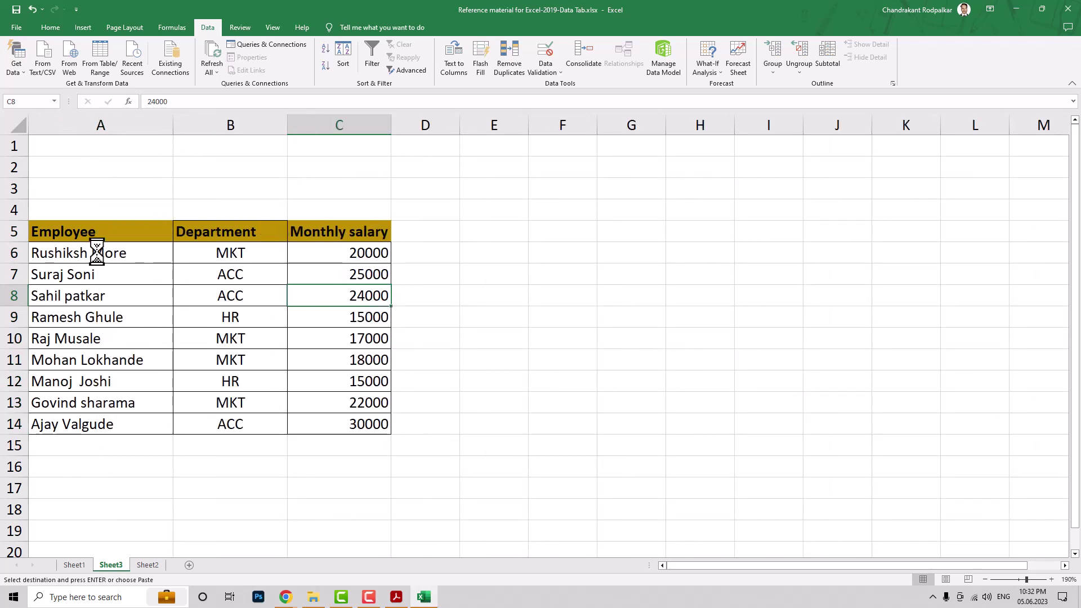
# Step: Select the whole pasted table A5:C14 and start a Forecast Sheet from it
pyautogui.moveTo(95, 252); pyautogui.dragTo(104, 434)
pyautogui.moveTo(226, 251); pyautogui.dragTo(229, 425)
pyautogui.moveTo(349, 250); pyautogui.dragTo(356, 426)
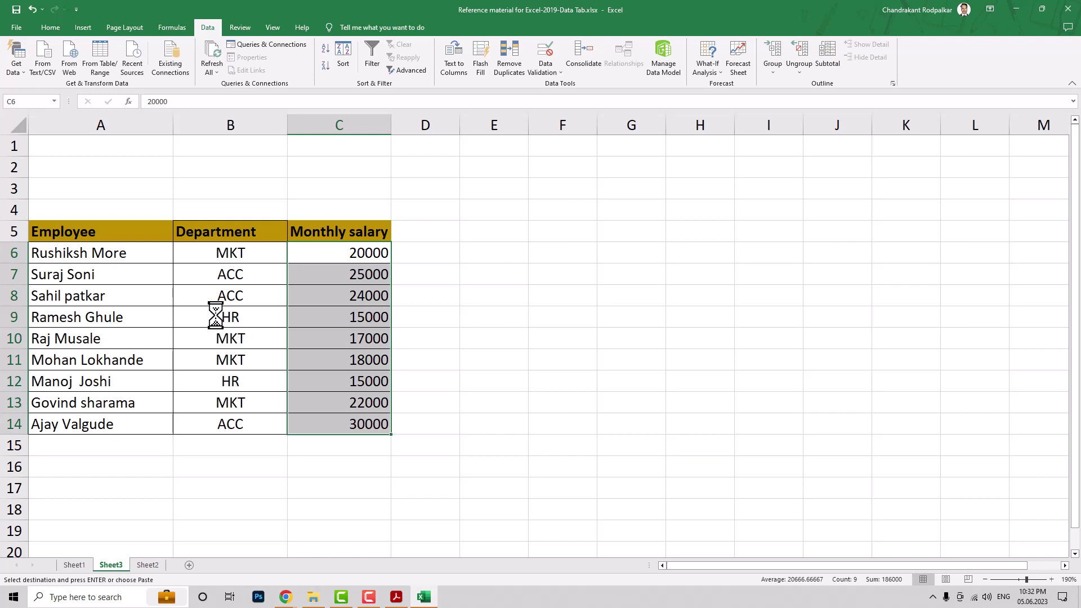
pyautogui.moveTo(37, 233); pyautogui.dragTo(342, 431)
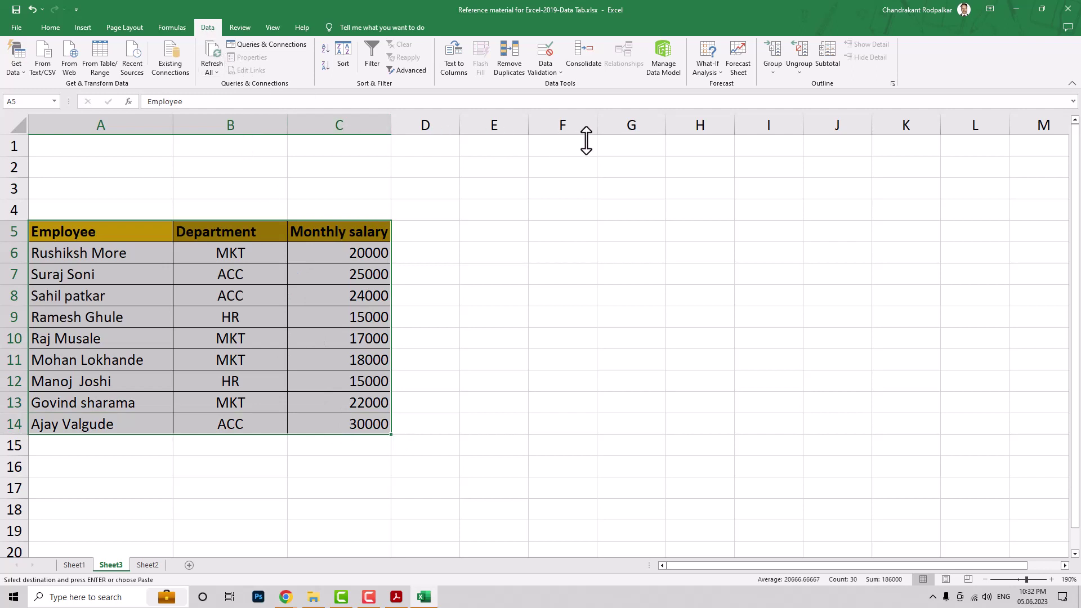
pyautogui.click(736, 53)
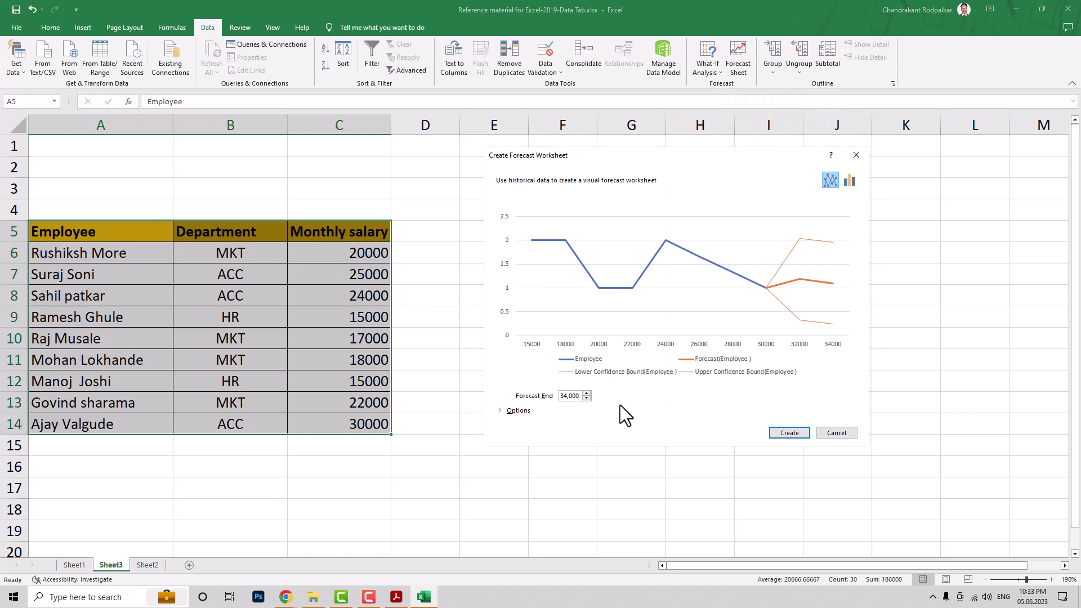
# Step: Preview the forecast as a column chart, and switch the preview back to a line chart
pyautogui.moveTo(677, 161); pyautogui.dragTo(627, 188)
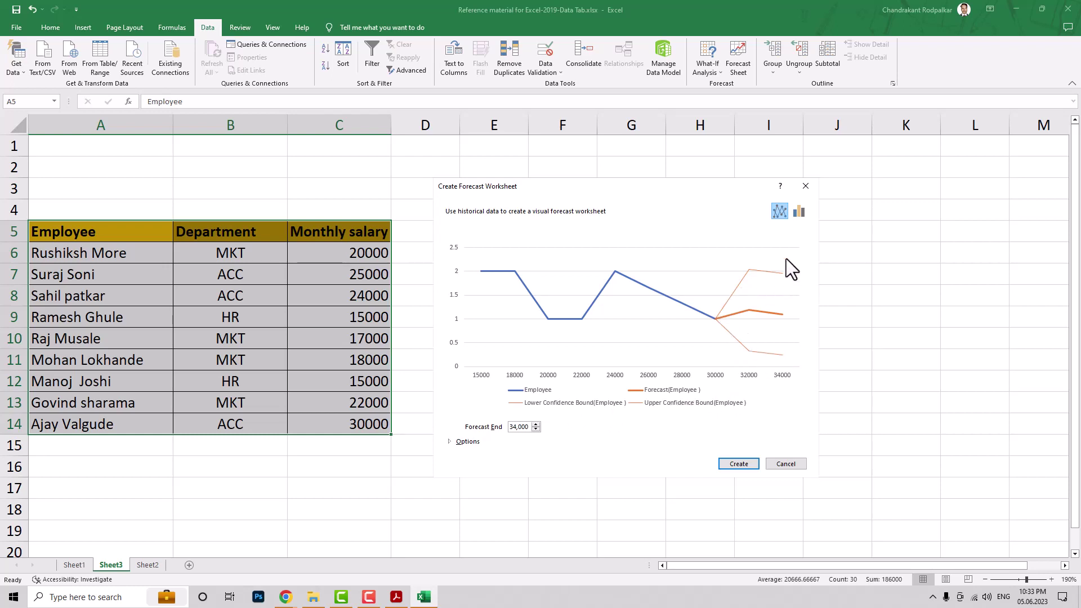
pyautogui.click(799, 213)
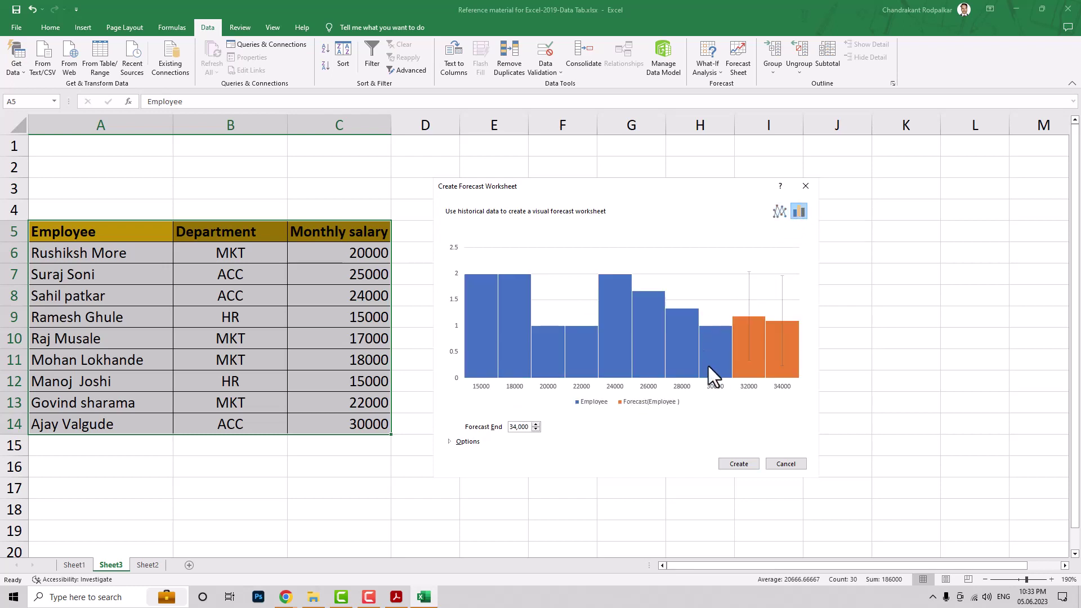
pyautogui.click(779, 213)
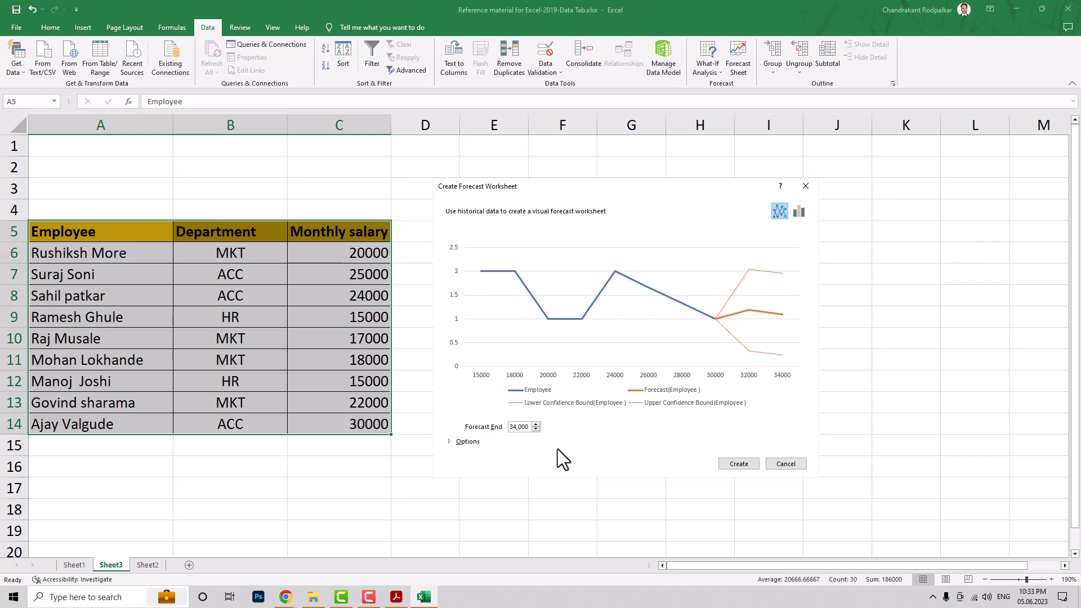
# Step: Switch to the Processfolio PDF and reread the Table 1 and Table-2 questions
pyautogui.click(398, 592)
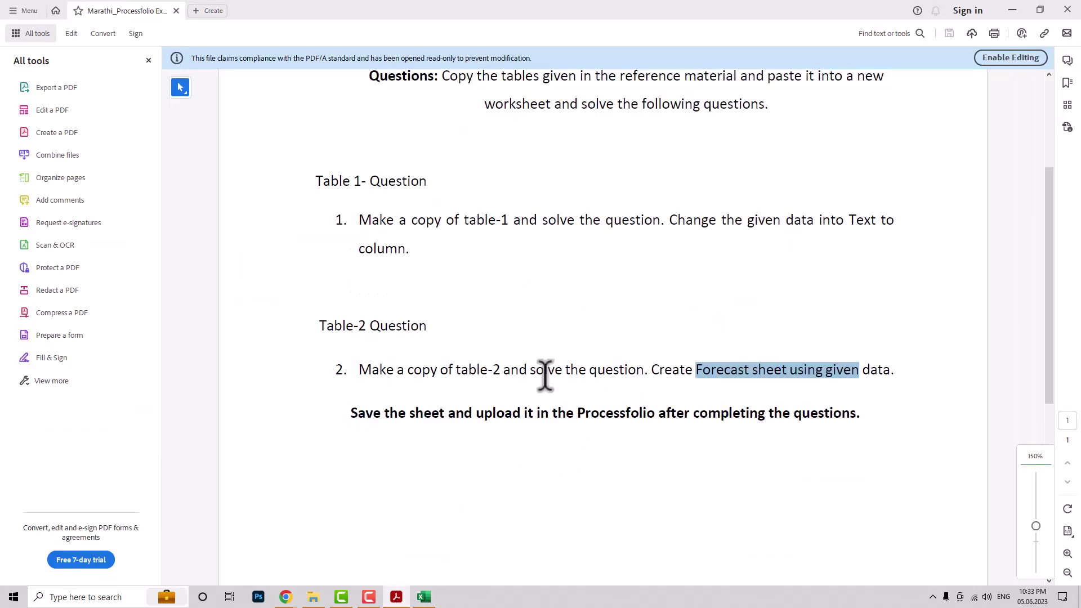
pyautogui.scroll(2, 545, 374)
pyautogui.click(588, 276)
pyautogui.scroll(2, 589, 276)
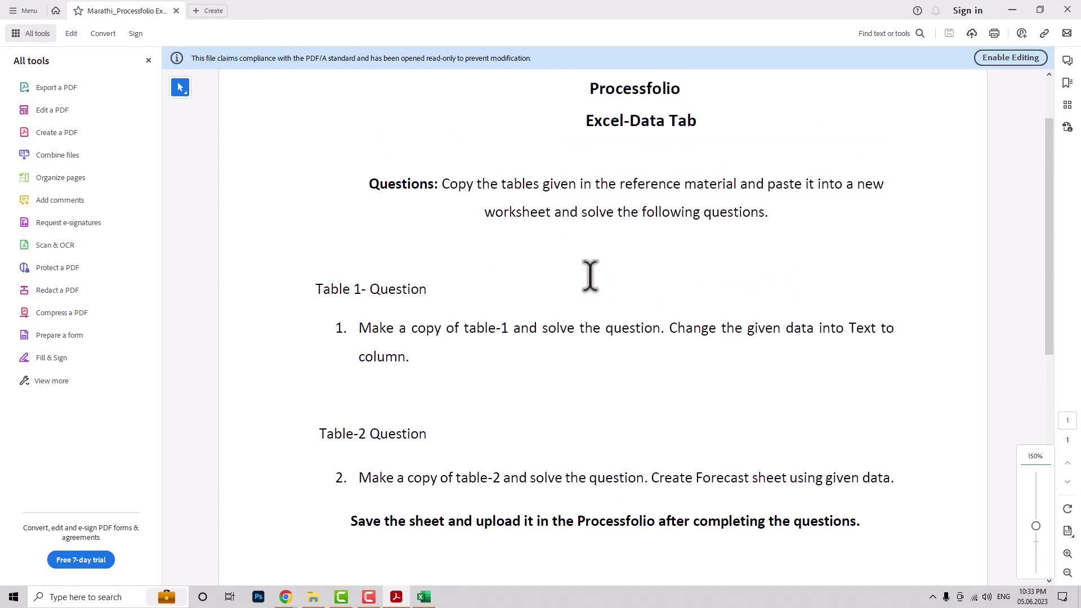